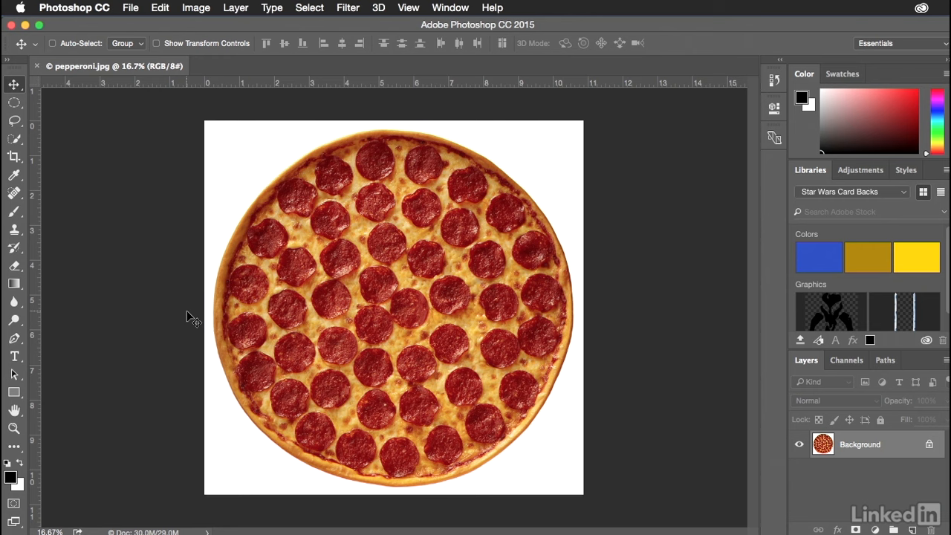
Step: Try selecting the pizza with an ellipse drawn around it using the Elliptical Marquee tool, and deselect it
{"action": "left_click", "coordinate": [9, 105]}
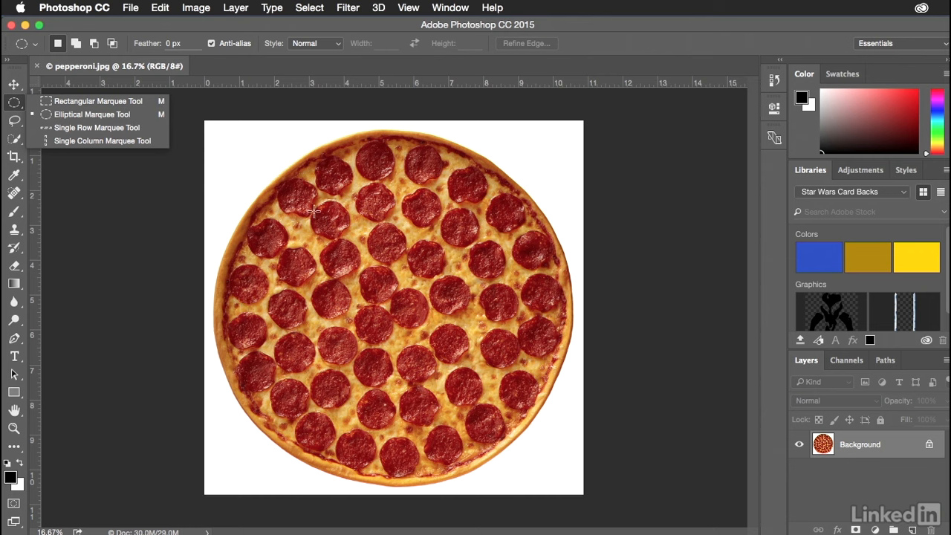
{"action": "left_click", "coordinate": [124, 114]}
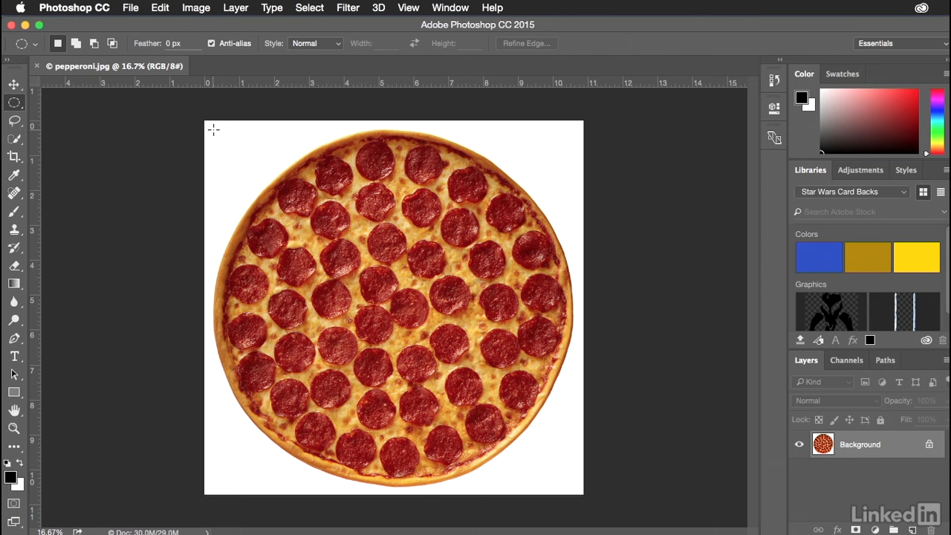
{"action": "left_click_drag", "start_coordinate": [213, 131], "coordinate": [570, 478]}
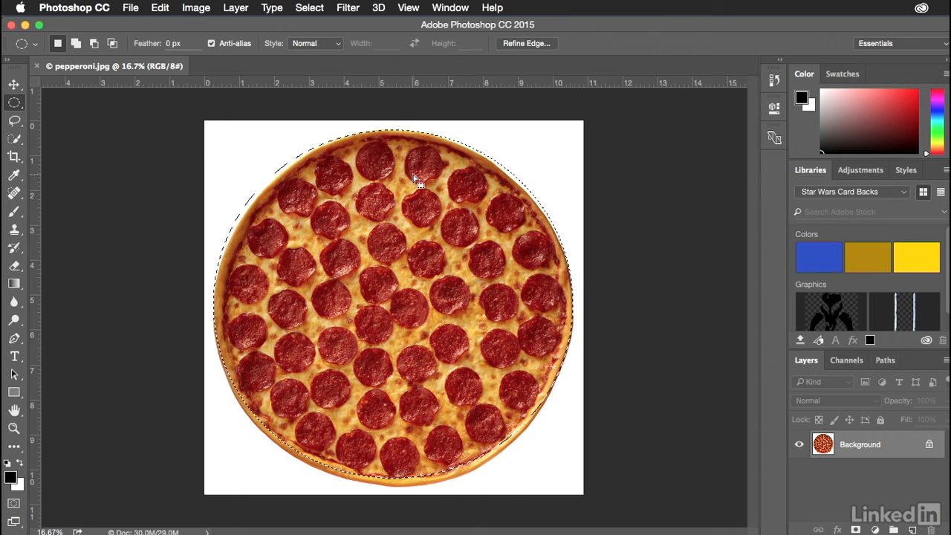
{"action": "left_click", "coordinate": [309, 8]}
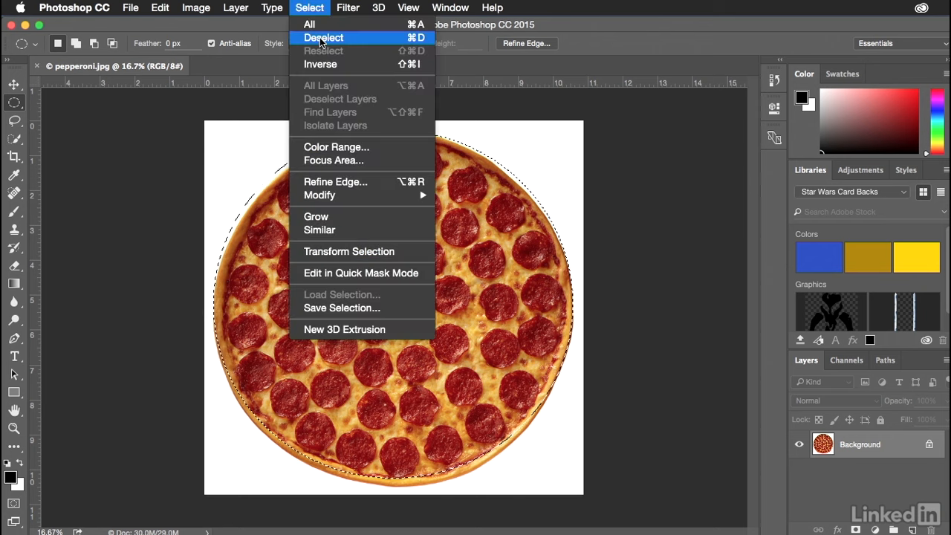
{"action": "left_click", "coordinate": [415, 43]}
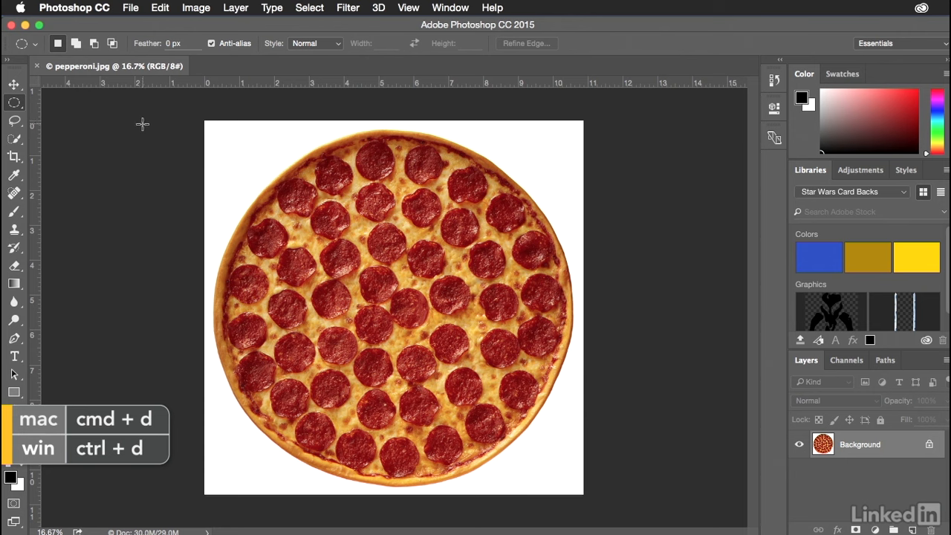
Step: Try outlining the pizza freehand with the Lasso tool, and clear that selection
{"action": "left_click", "coordinate": [15, 122]}
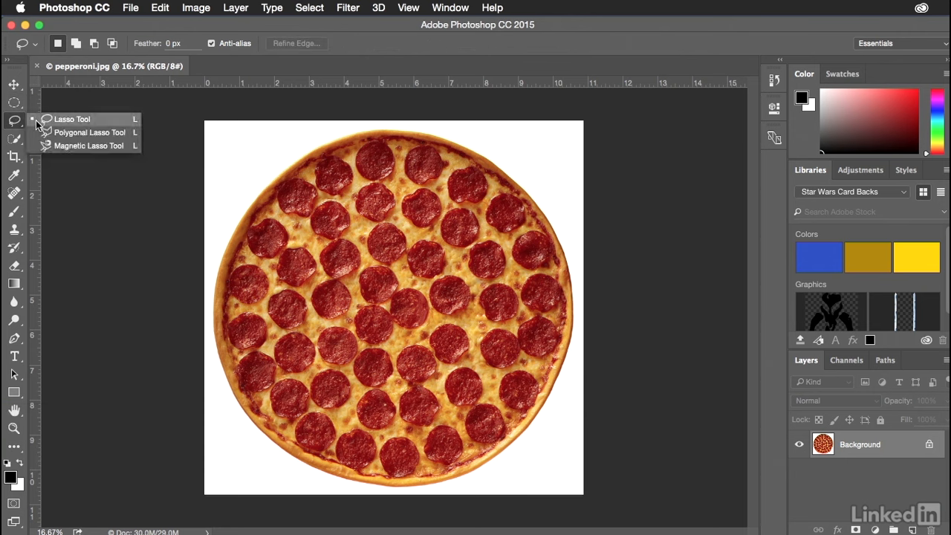
{"action": "left_click", "coordinate": [67, 119]}
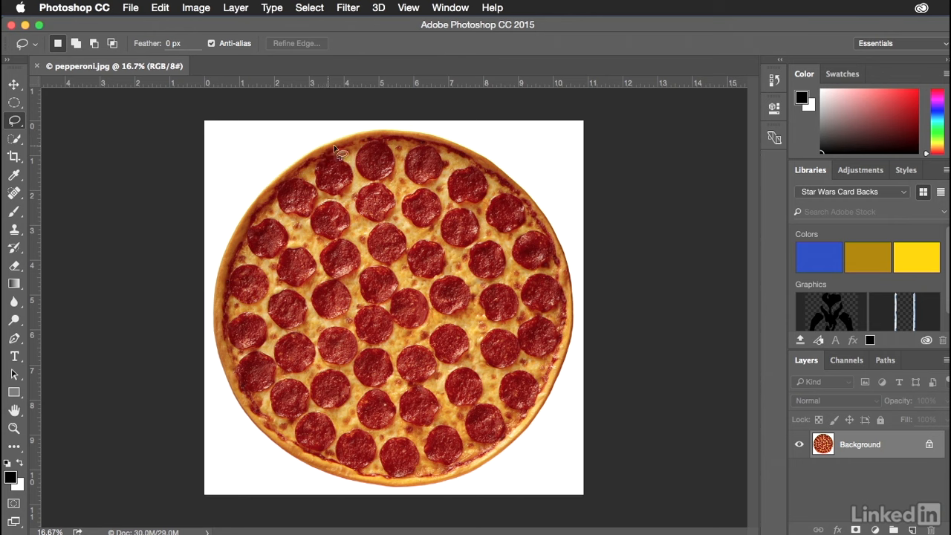
{"action": "mouse_move", "coordinate": [385, 130]}
{"action": "left_mouse_down"}
{"action": "mouse_move", "coordinate": [293, 163]}
{"action": "mouse_move", "coordinate": [248, 210]}
{"action": "mouse_move", "coordinate": [218, 276]}
{"action": "mouse_move", "coordinate": [209, 347]}
{"action": "mouse_move", "coordinate": [235, 408]}
{"action": "mouse_move", "coordinate": [272, 445]}
{"action": "mouse_move", "coordinate": [390, 492]}
{"action": "mouse_move", "coordinate": [458, 497]}
{"action": "mouse_move", "coordinate": [531, 443]}
{"action": "mouse_move", "coordinate": [575, 350]}
{"action": "mouse_move", "coordinate": [573, 235]}
{"action": "mouse_move", "coordinate": [526, 160]}
{"action": "mouse_move", "coordinate": [491, 139]}
{"action": "mouse_move", "coordinate": [383, 127]}
{"action": "left_mouse_up"}
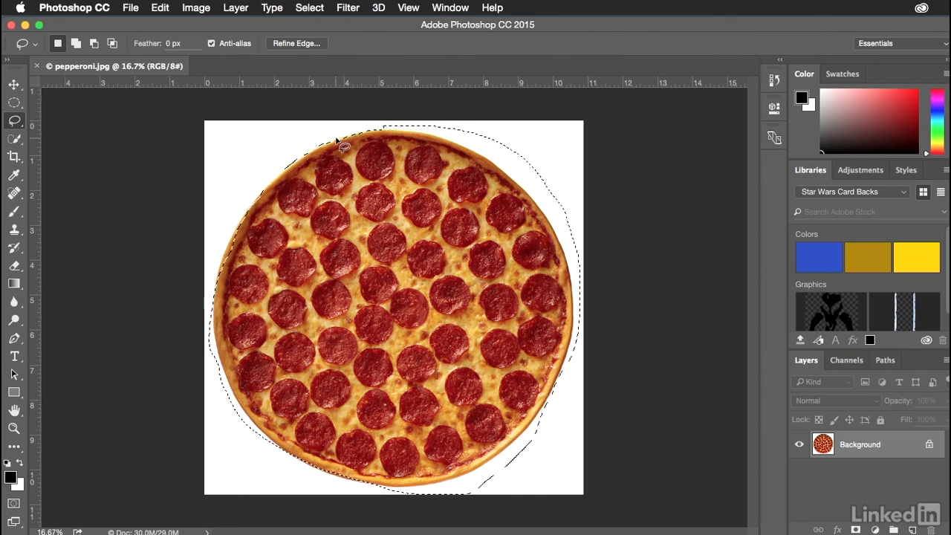
{"action": "key", "text": "super+d"}
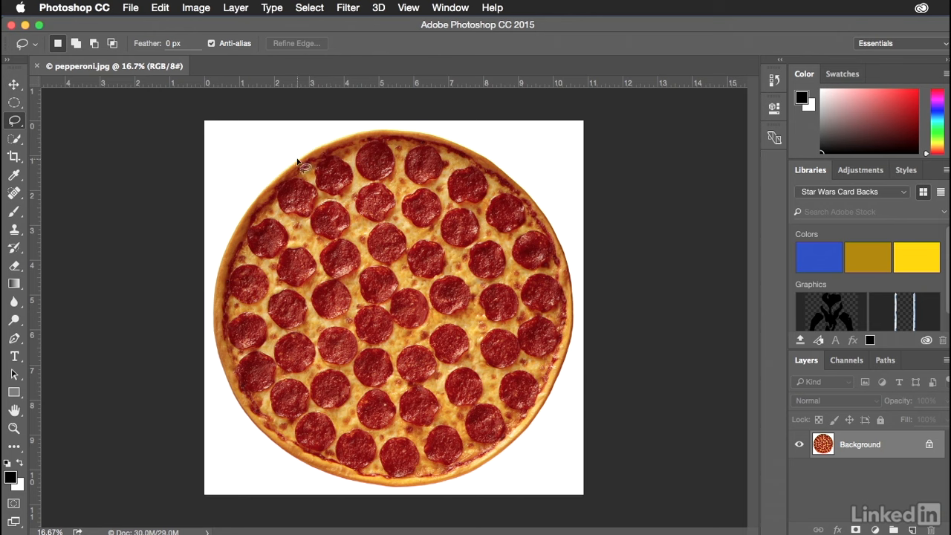
Step: Select the entire pizza without the white background using the Quick Selection tool, undoing any stray background selection
{"action": "left_click", "coordinate": [15, 139]}
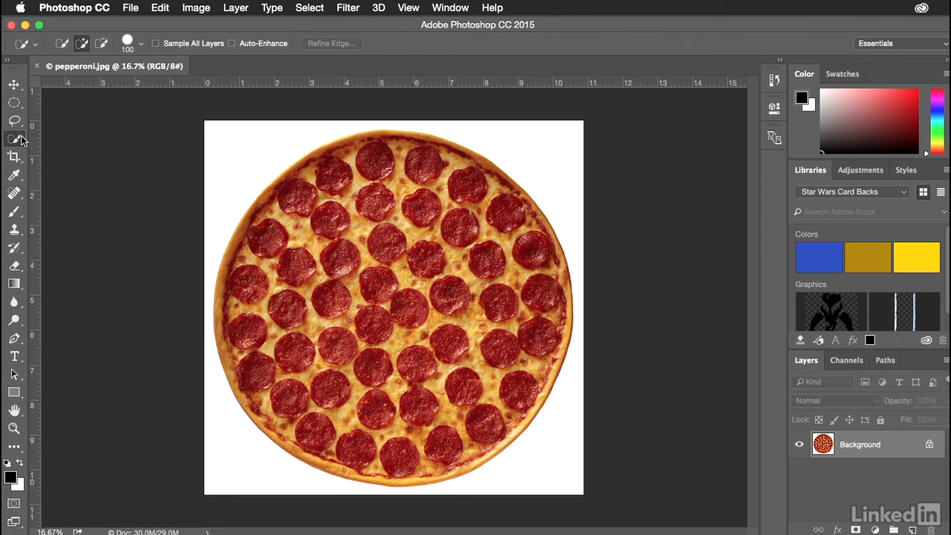
{"action": "right_click", "coordinate": [21, 139]}
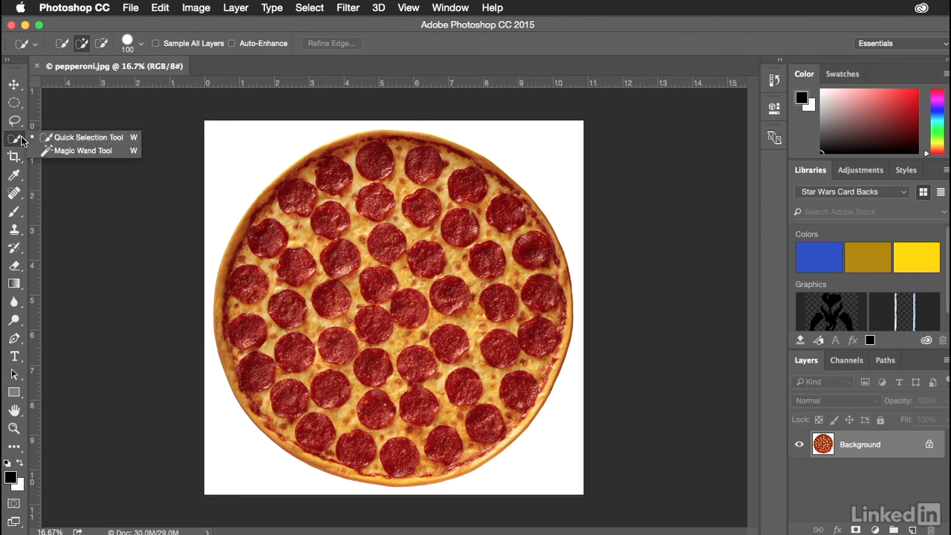
{"action": "left_click", "coordinate": [67, 138]}
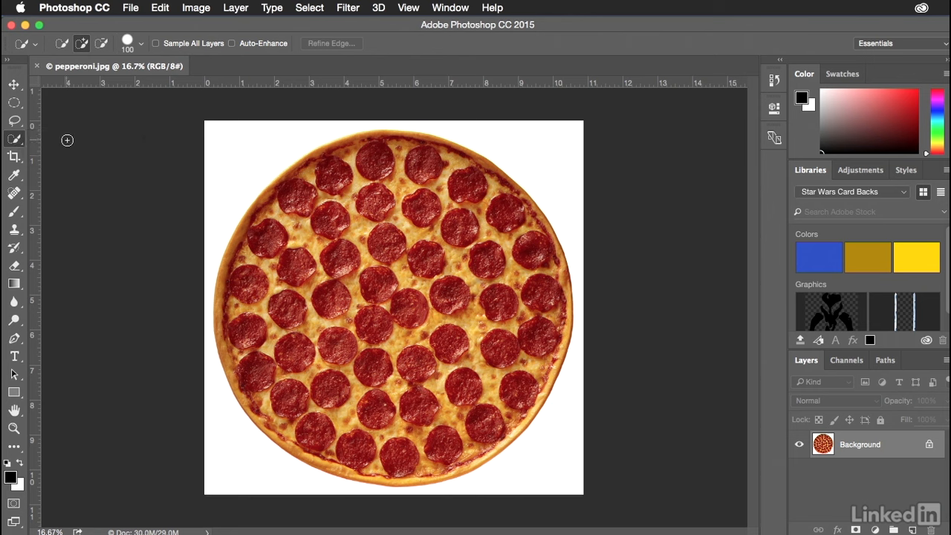
{"action": "left_click", "coordinate": [142, 44]}
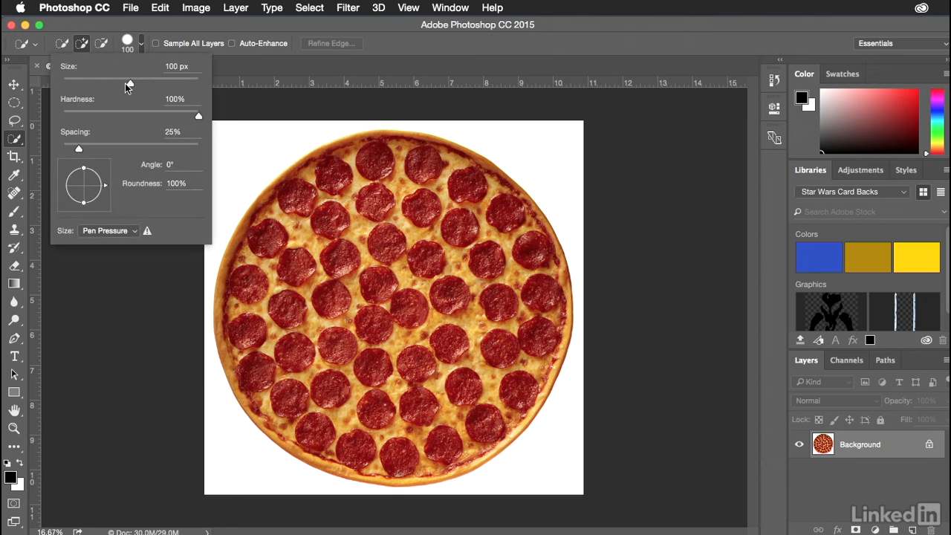
{"action": "left_click", "coordinate": [197, 23]}
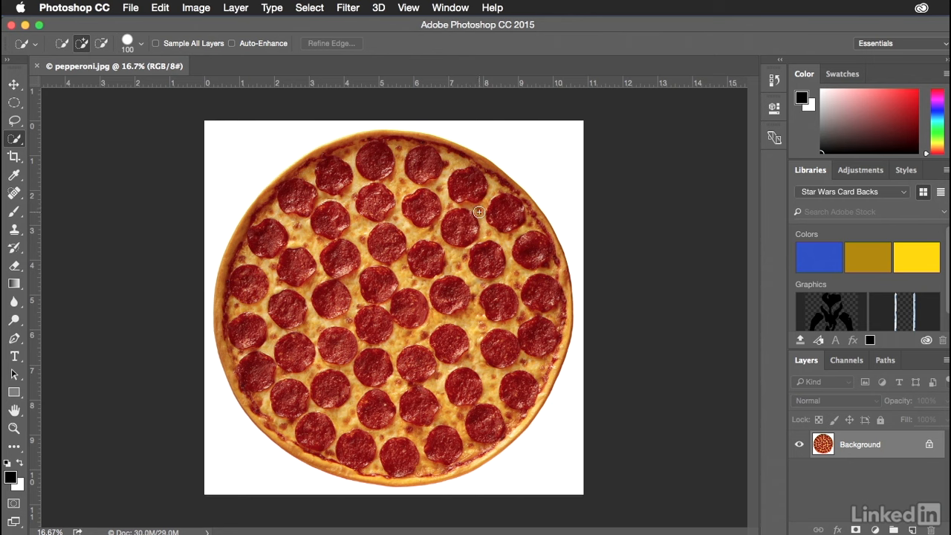
{"action": "mouse_move", "coordinate": [488, 200]}
{"action": "left_mouse_down"}
{"action": "mouse_move", "coordinate": [452, 181]}
{"action": "mouse_move", "coordinate": [394, 179]}
{"action": "left_mouse_up"}
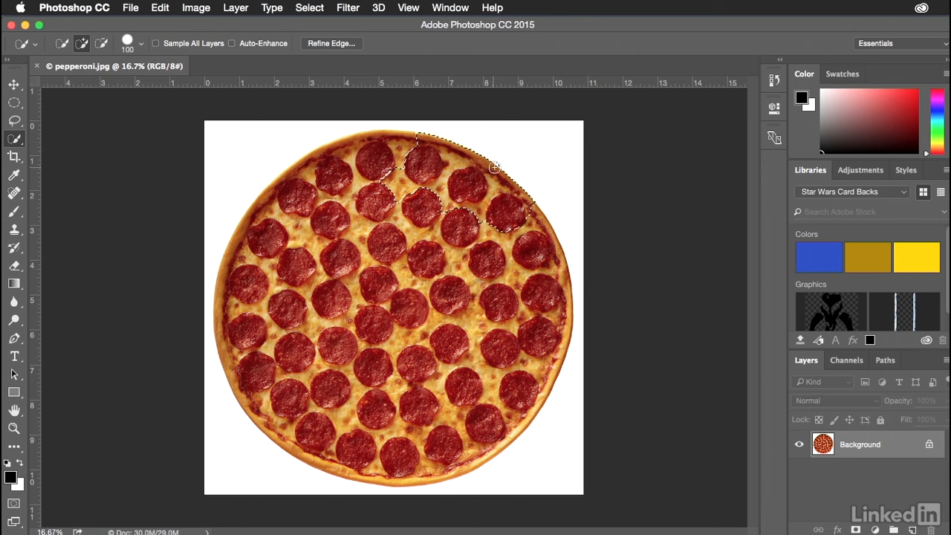
{"action": "left_click", "coordinate": [549, 145]}
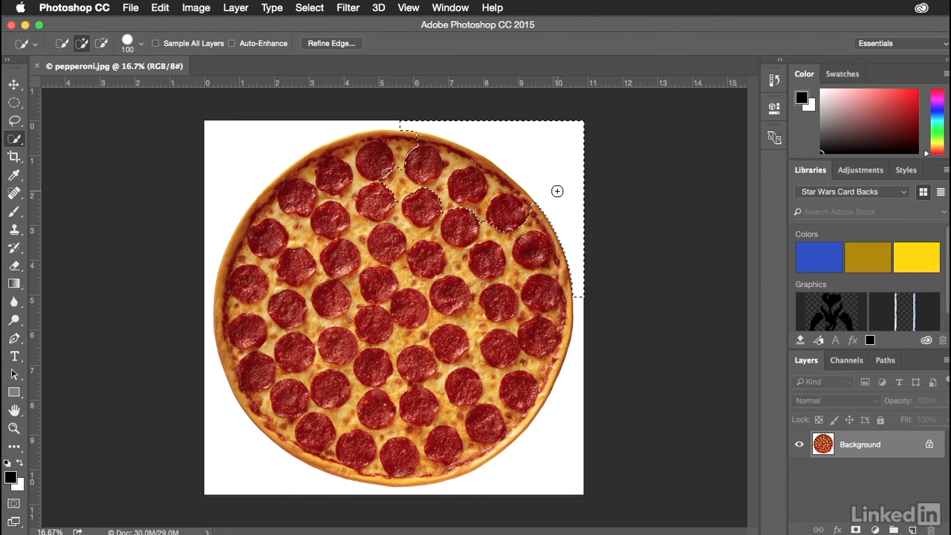
{"action": "key", "text": "super+z"}
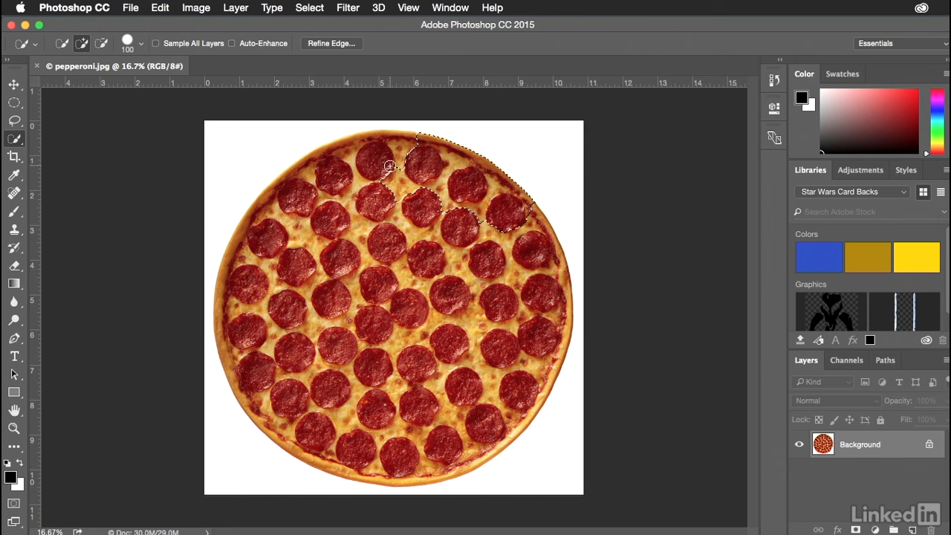
{"action": "mouse_move", "coordinate": [415, 152]}
{"action": "left_mouse_down"}
{"action": "mouse_move", "coordinate": [352, 154]}
{"action": "mouse_move", "coordinate": [304, 172]}
{"action": "mouse_move", "coordinate": [256, 231]}
{"action": "mouse_move", "coordinate": [236, 314]}
{"action": "mouse_move", "coordinate": [241, 359]}
{"action": "mouse_move", "coordinate": [258, 373]}
{"action": "mouse_move", "coordinate": [259, 399]}
{"action": "mouse_move", "coordinate": [267, 398]}
{"action": "mouse_move", "coordinate": [257, 403]}
{"action": "mouse_move", "coordinate": [271, 426]}
{"action": "mouse_move", "coordinate": [364, 464]}
{"action": "mouse_move", "coordinate": [431, 464]}
{"action": "left_mouse_up"}
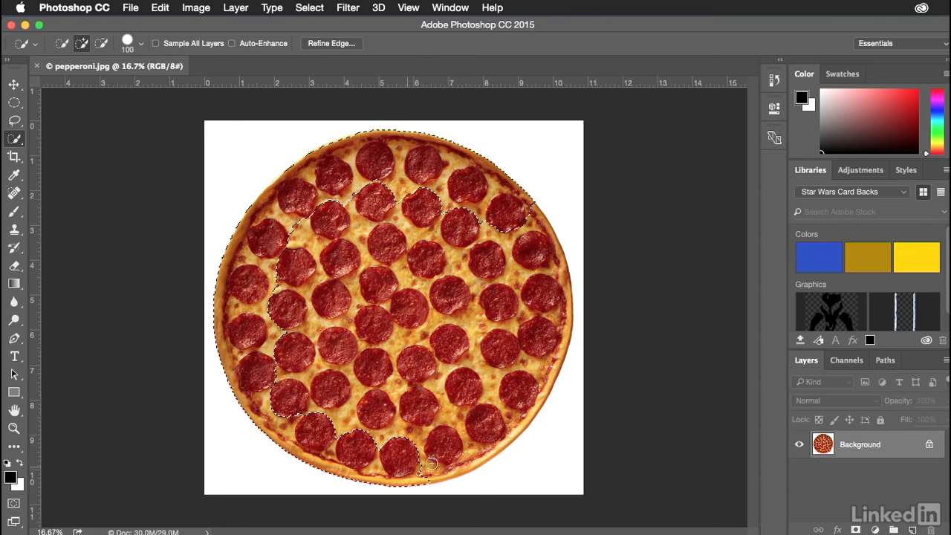
{"action": "mouse_move", "coordinate": [475, 443]}
{"action": "left_mouse_down"}
{"action": "mouse_move", "coordinate": [512, 416]}
{"action": "mouse_move", "coordinate": [536, 369]}
{"action": "mouse_move", "coordinate": [545, 277]}
{"action": "mouse_move", "coordinate": [526, 232]}
{"action": "left_mouse_up"}
{"action": "mouse_move", "coordinate": [310, 214]}
{"action": "left_mouse_down"}
{"action": "mouse_move", "coordinate": [290, 246]}
{"action": "mouse_move", "coordinate": [283, 290]}
{"action": "mouse_move", "coordinate": [314, 343]}
{"action": "mouse_move", "coordinate": [397, 382]}
{"action": "mouse_move", "coordinate": [442, 379]}
{"action": "mouse_move", "coordinate": [486, 352]}
{"action": "mouse_move", "coordinate": [506, 303]}
{"action": "mouse_move", "coordinate": [506, 268]}
{"action": "mouse_move", "coordinate": [480, 245]}
{"action": "mouse_move", "coordinate": [331, 232]}
{"action": "left_mouse_up"}
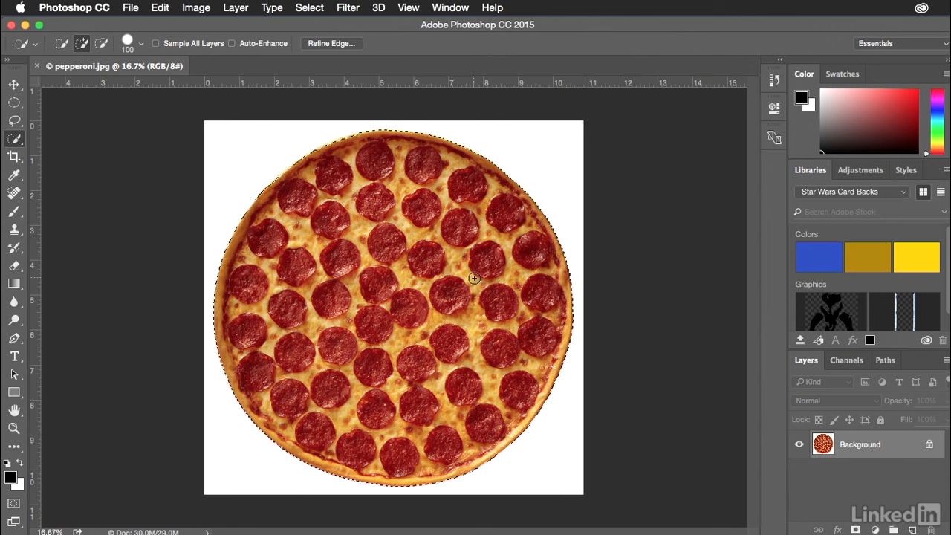
Step: Open Refine Edge for the pizza selection and preview it on white, finishing with the On Black view
{"action": "left_click", "coordinate": [326, 45]}
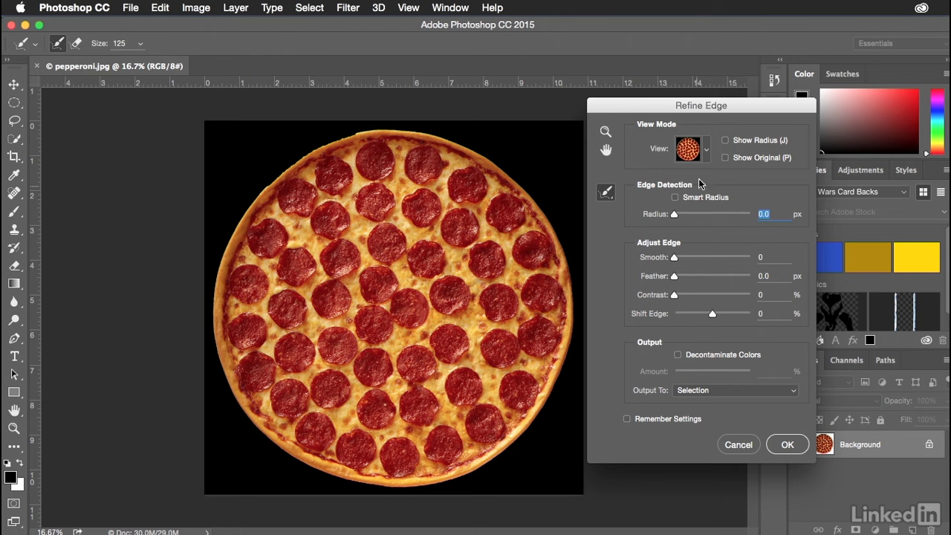
{"action": "left_click", "coordinate": [705, 152]}
{"action": "left_click", "coordinate": [678, 265]}
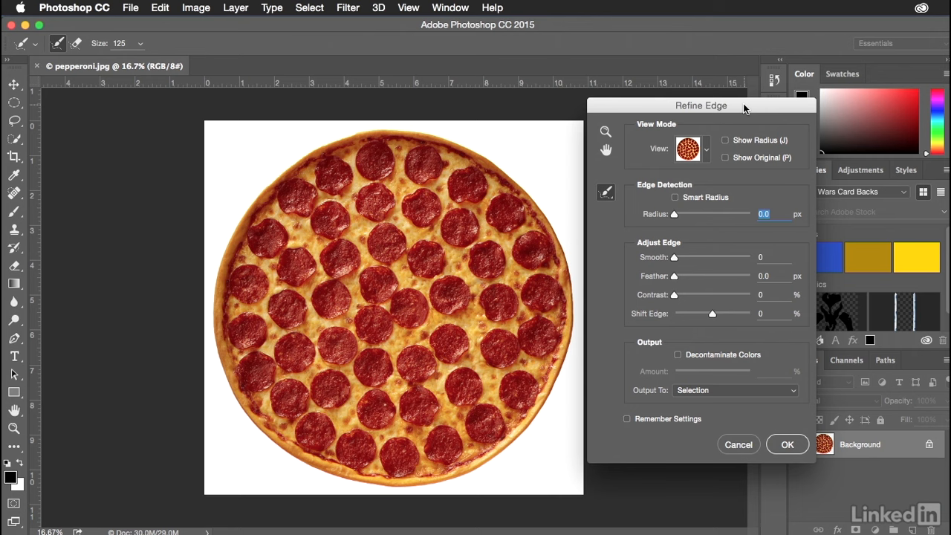
{"action": "left_click", "coordinate": [709, 148]}
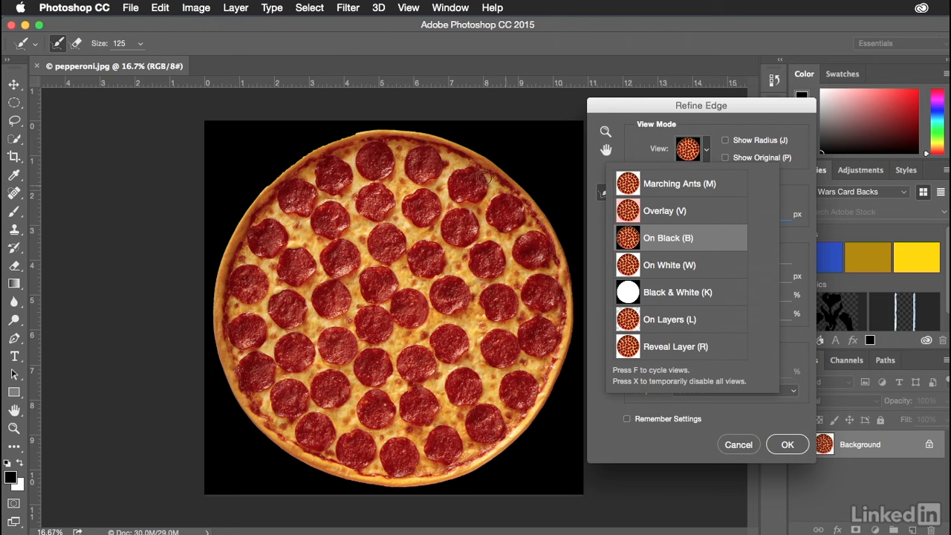
{"action": "left_click", "coordinate": [725, 108]}
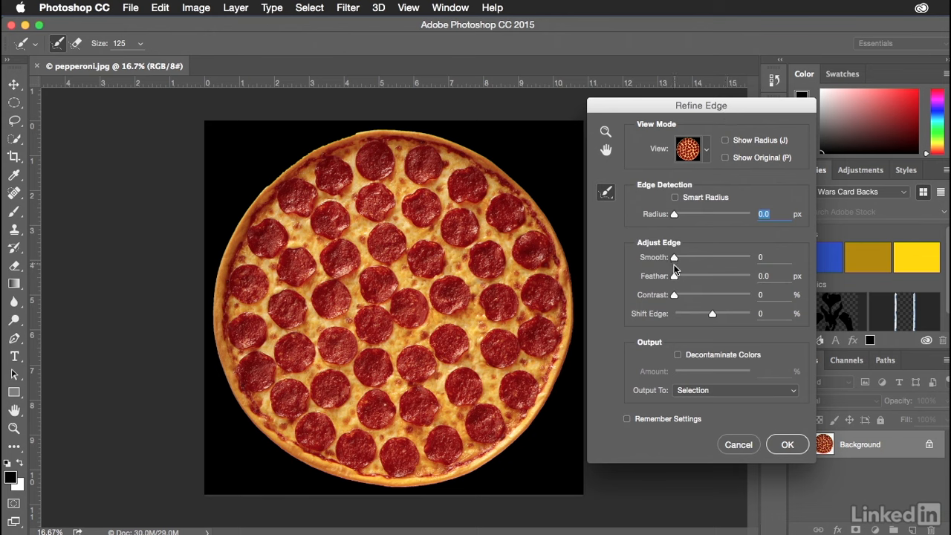
Step: Try Smart Radius edge detection with a radius of about 97 px, and reset both settings
{"action": "left_click", "coordinate": [674, 198]}
{"action": "left_click_drag", "start_coordinate": [681, 216], "coordinate": [732, 214]}
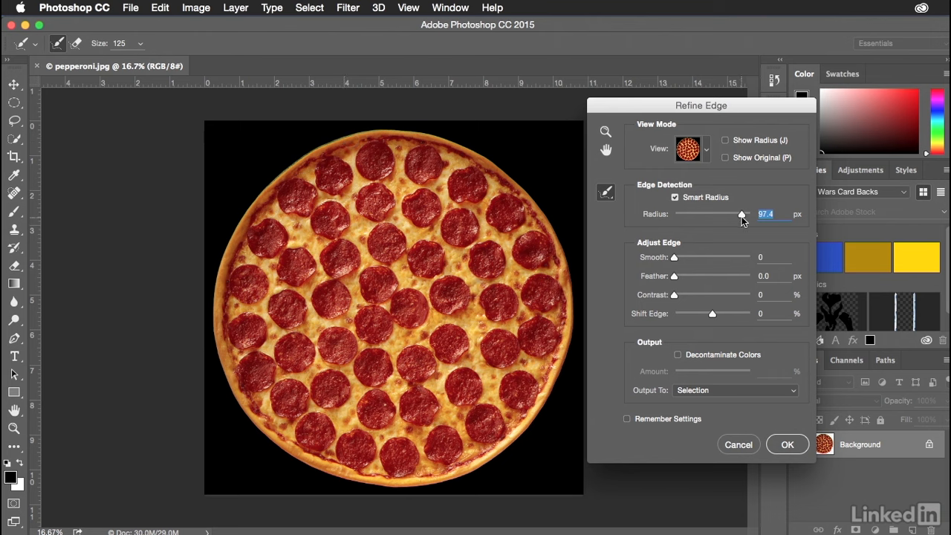
{"action": "left_click_drag", "start_coordinate": [741, 216], "coordinate": [673, 215]}
{"action": "left_click", "coordinate": [675, 198]}
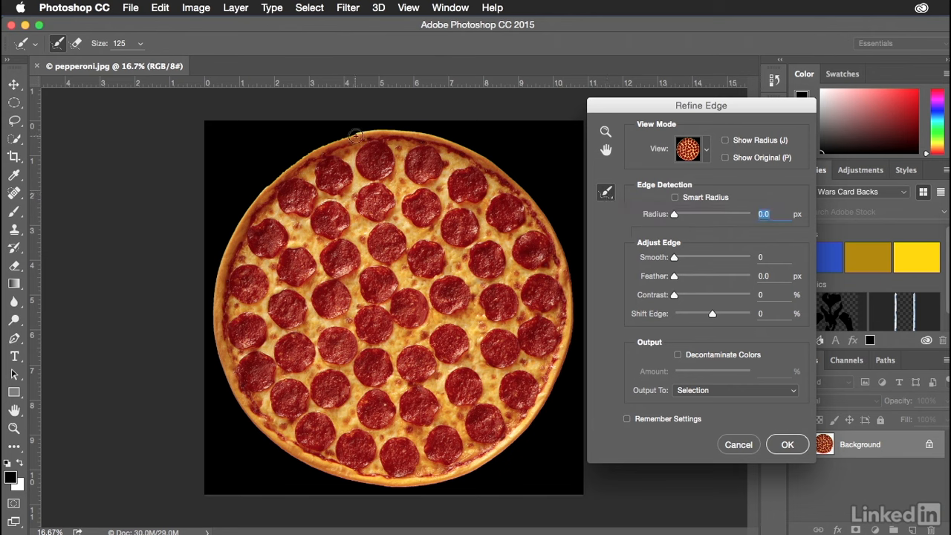
Step: Brush over the rough upper-left edge of the pizza with the Refine Radius tool and apply the refinement
{"action": "mouse_move", "coordinate": [355, 136]}
{"action": "left_mouse_down"}
{"action": "mouse_move", "coordinate": [299, 160]}
{"action": "mouse_move", "coordinate": [269, 191]}
{"action": "left_mouse_up"}
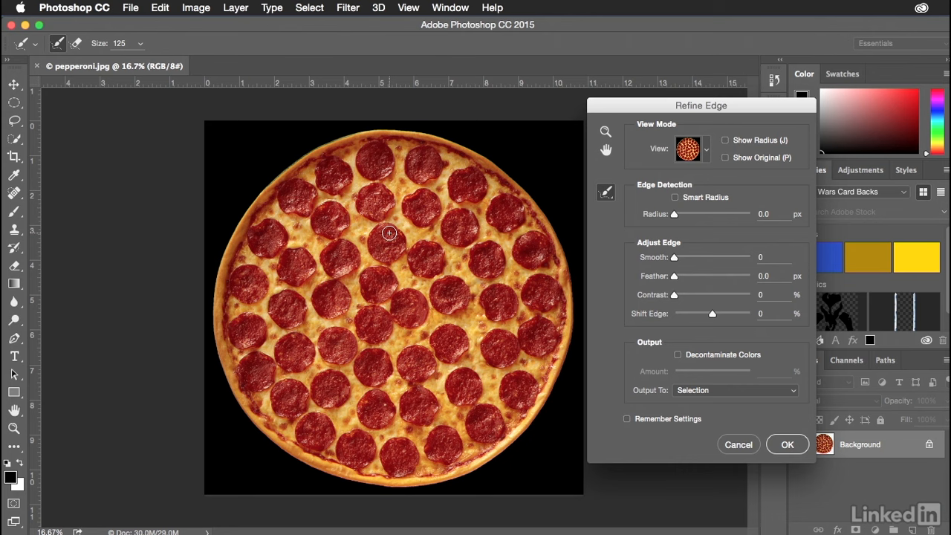
{"action": "left_click", "coordinate": [787, 444]}
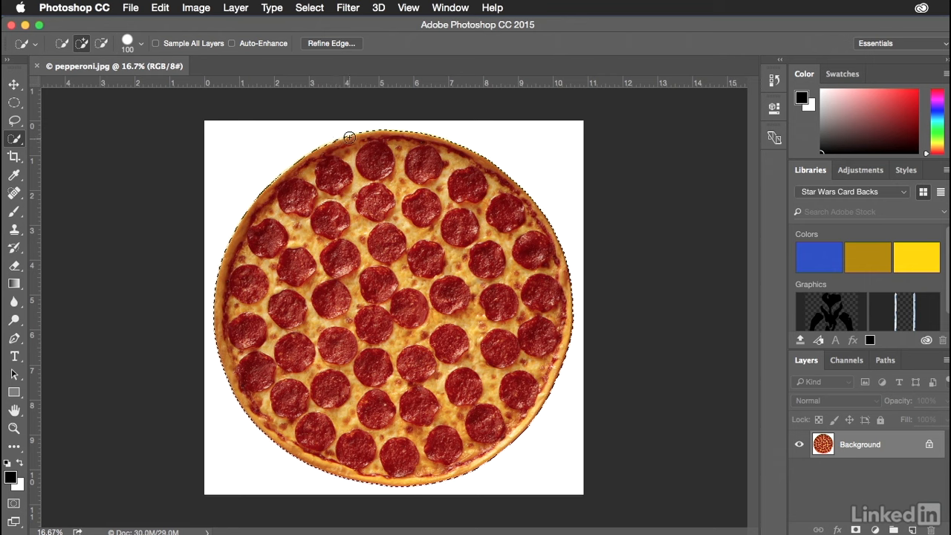
Step: Save the pizza selection as a new channel named "outline" and deselect it
{"action": "left_click", "coordinate": [302, 8]}
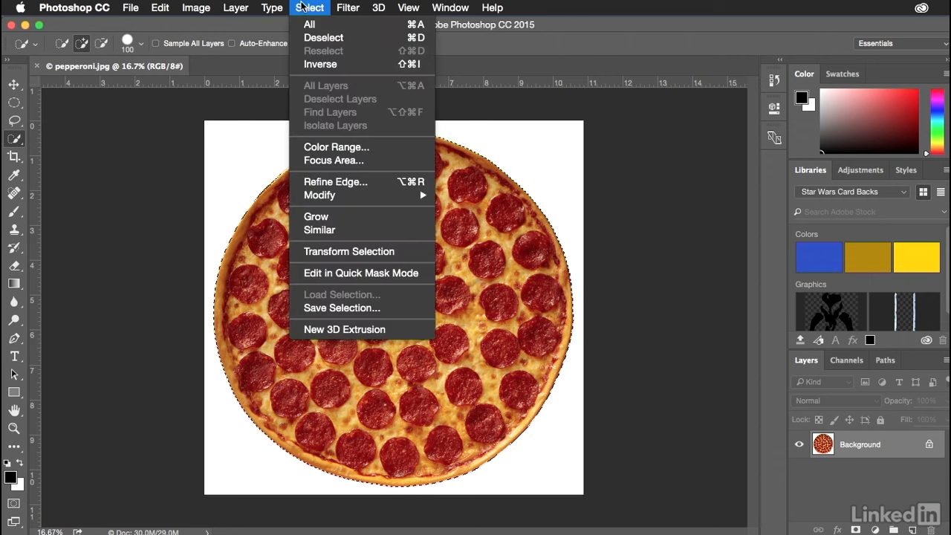
{"action": "left_click", "coordinate": [417, 308]}
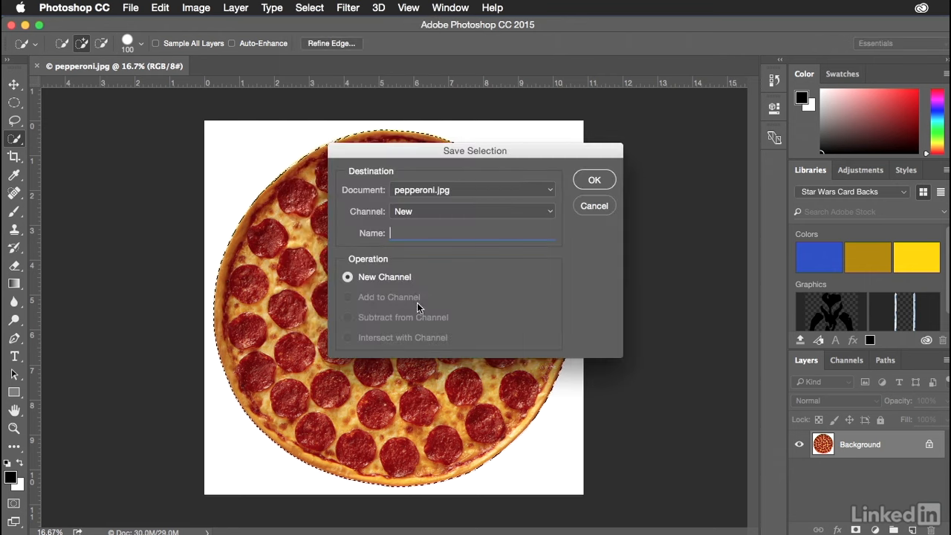
{"action": "type", "text": "outline"}
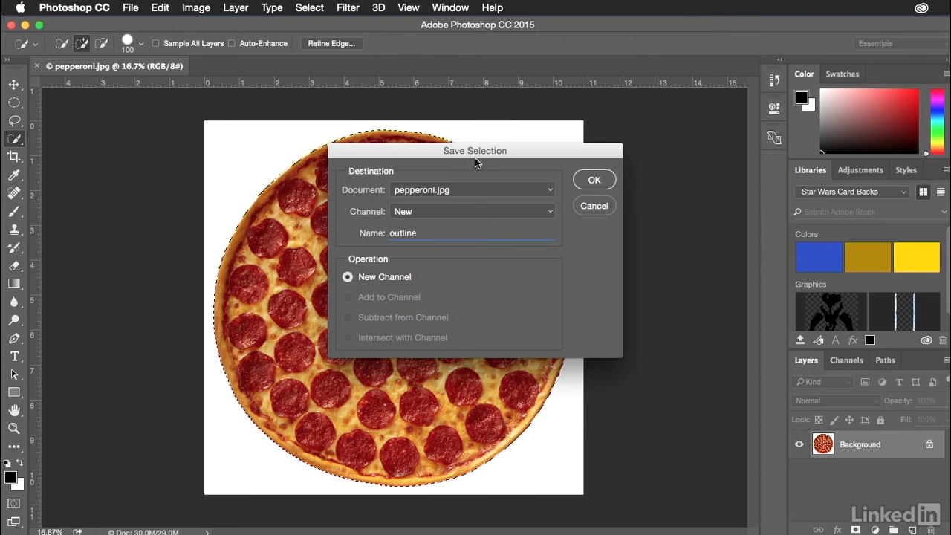
{"action": "left_click", "coordinate": [593, 185]}
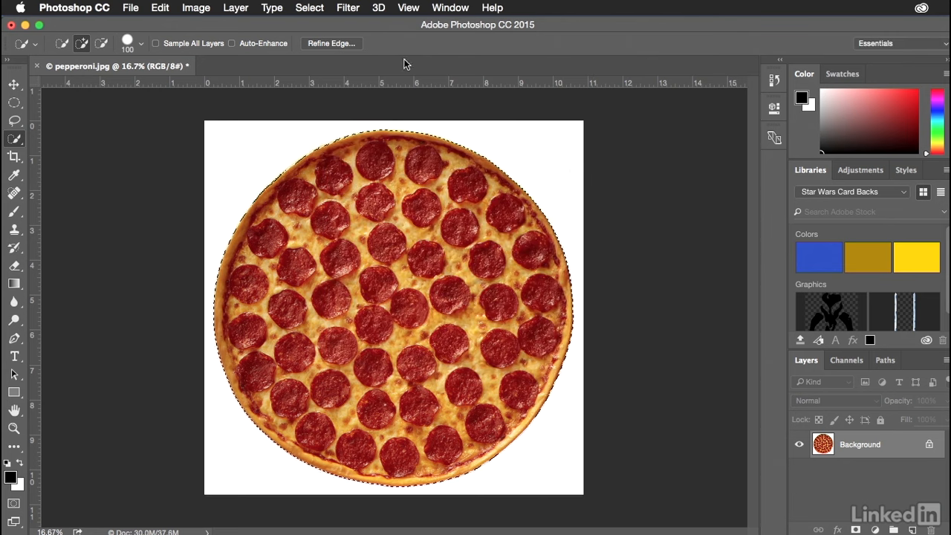
{"action": "left_click", "coordinate": [309, 8]}
{"action": "left_click", "coordinate": [321, 38]}
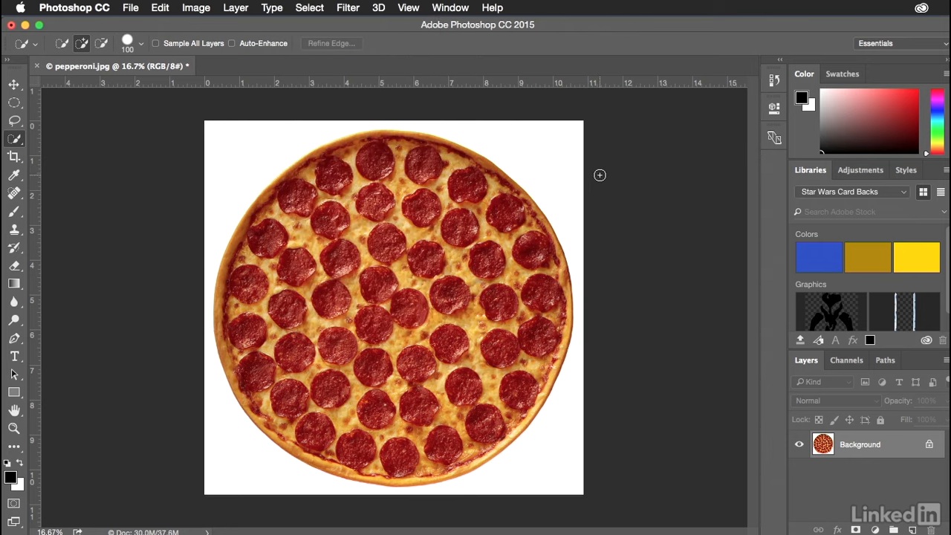
Step: Load the saved "outline" channel as a new selection, and clear the selection again
{"action": "left_click", "coordinate": [309, 8]}
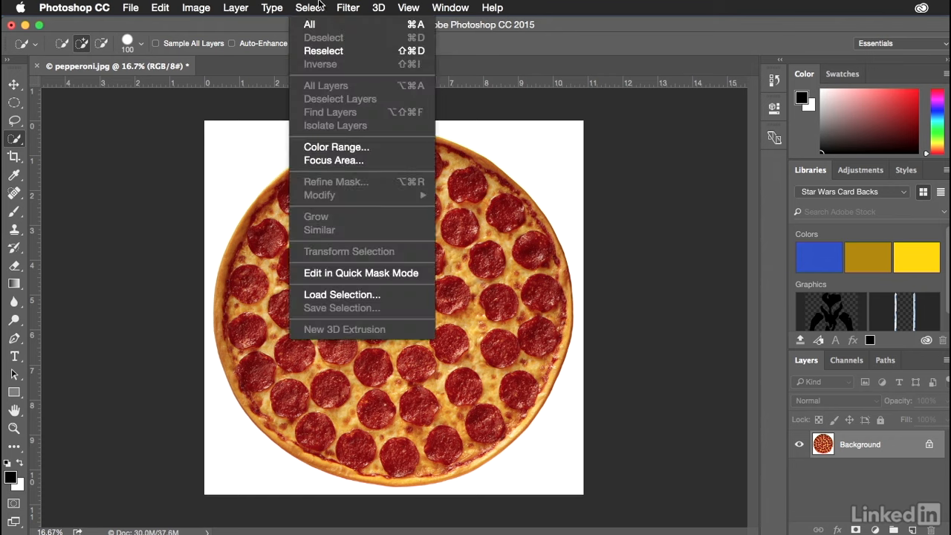
{"action": "left_click", "coordinate": [409, 295]}
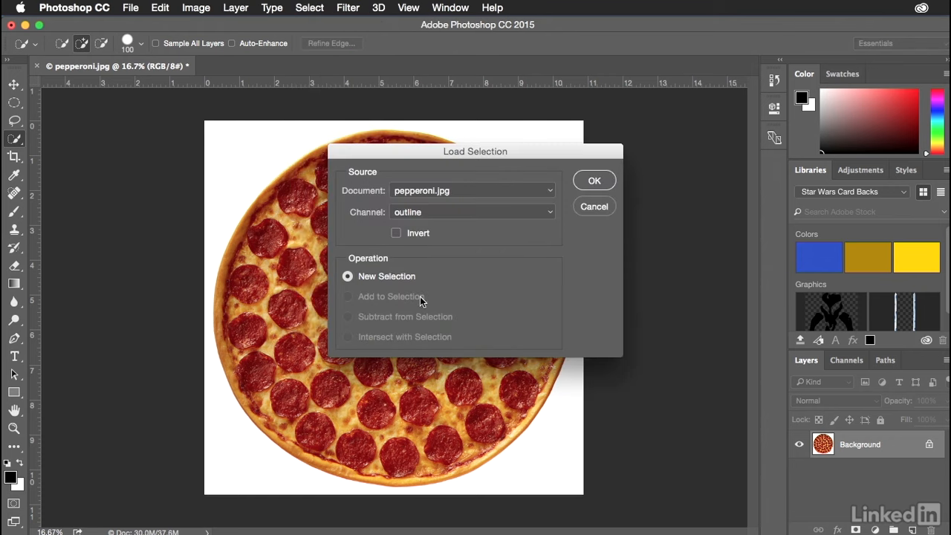
{"action": "left_click", "coordinate": [418, 214]}
{"action": "left_click", "coordinate": [407, 211]}
{"action": "left_click", "coordinate": [595, 180]}
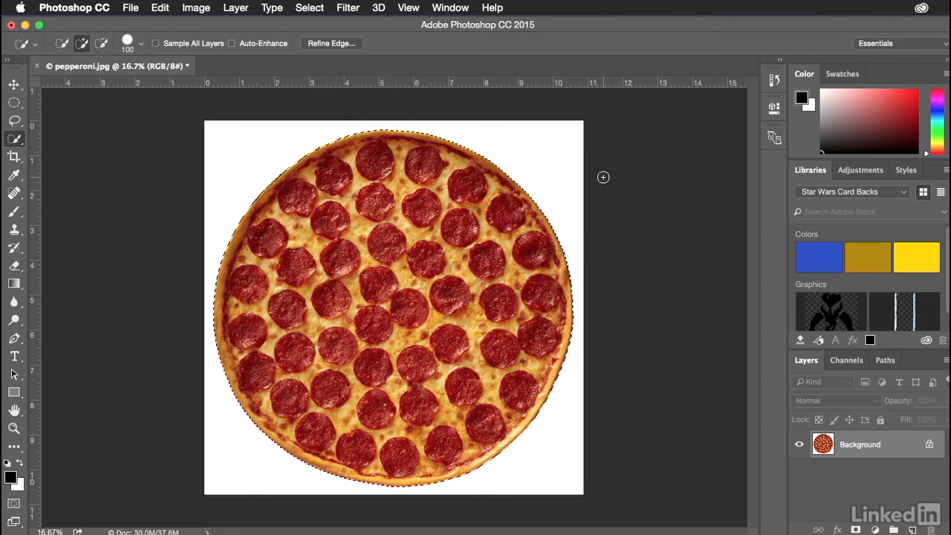
{"action": "key", "text": "super+d"}
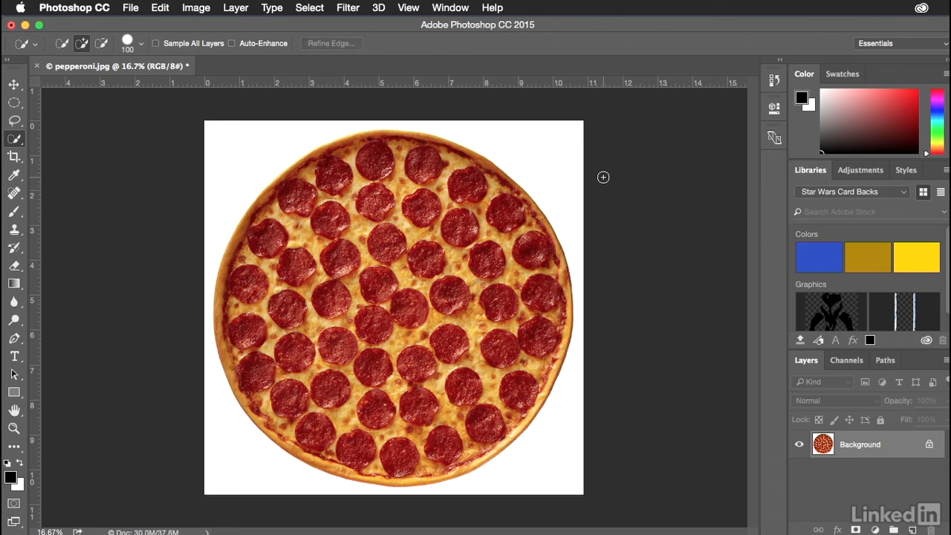